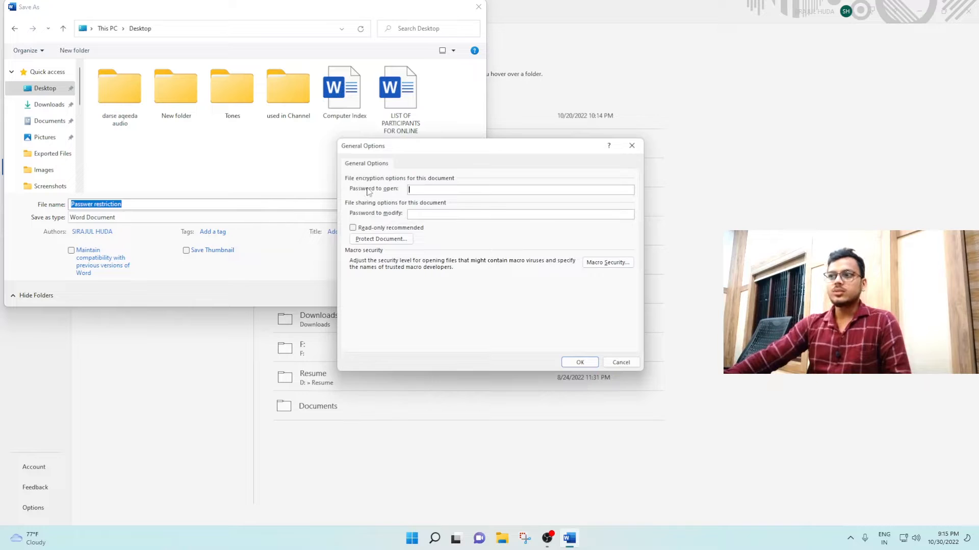
- Set and confirm a password to open the document, then save 'Passwer restriction' with that protection
{"action": "left_click", "coordinate": [407, 190]}
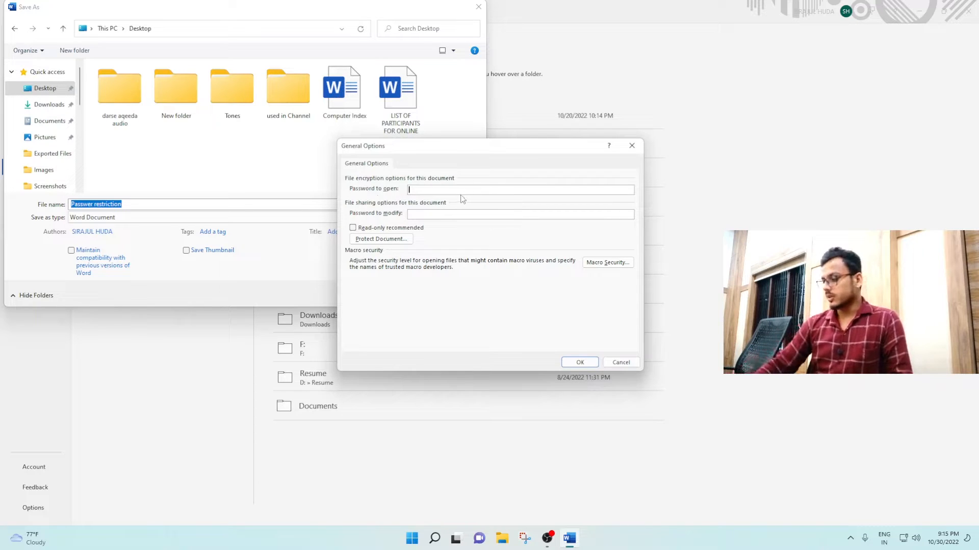
{"action": "type", "text": "12345"}
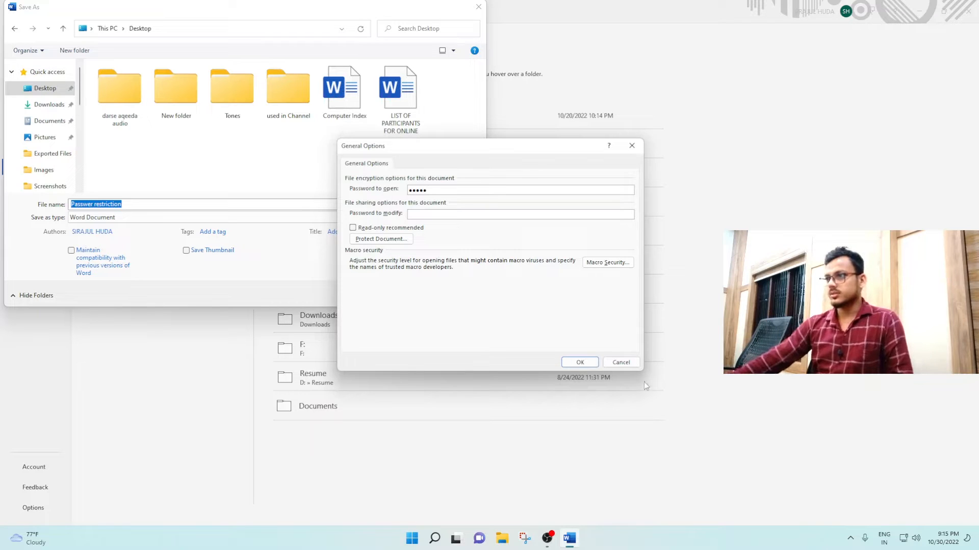
{"action": "left_click", "coordinate": [580, 362]}
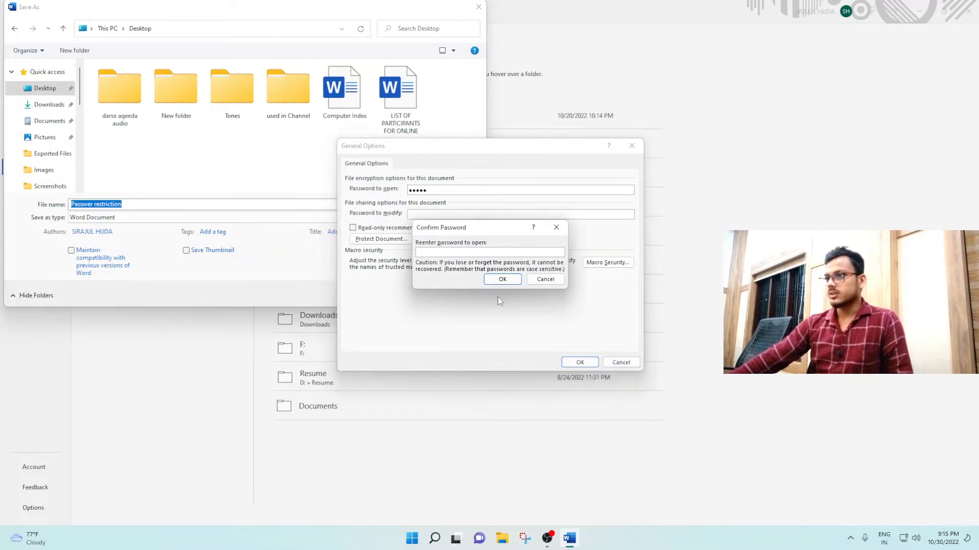
{"action": "type", "text": "12345"}
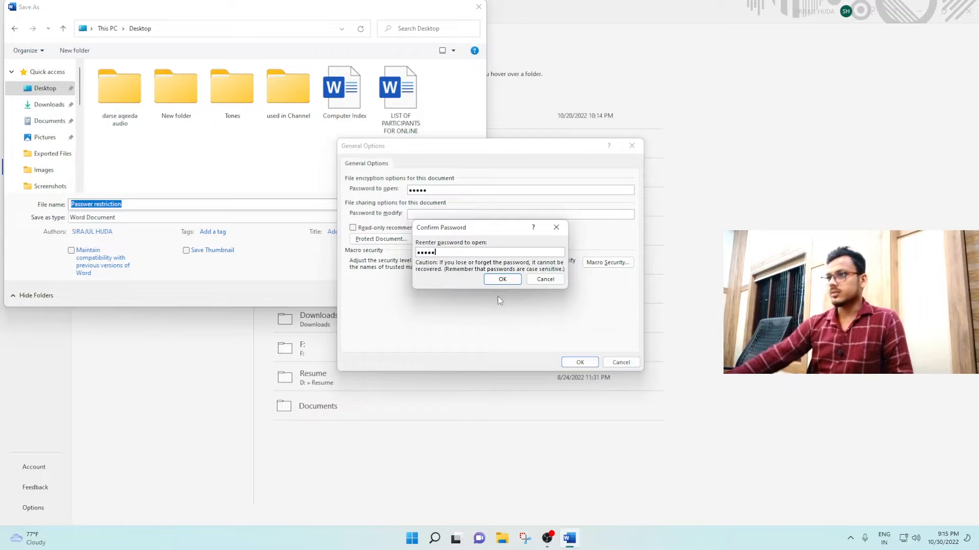
{"action": "left_click", "coordinate": [501, 279]}
{"action": "key", "text": "Return"}
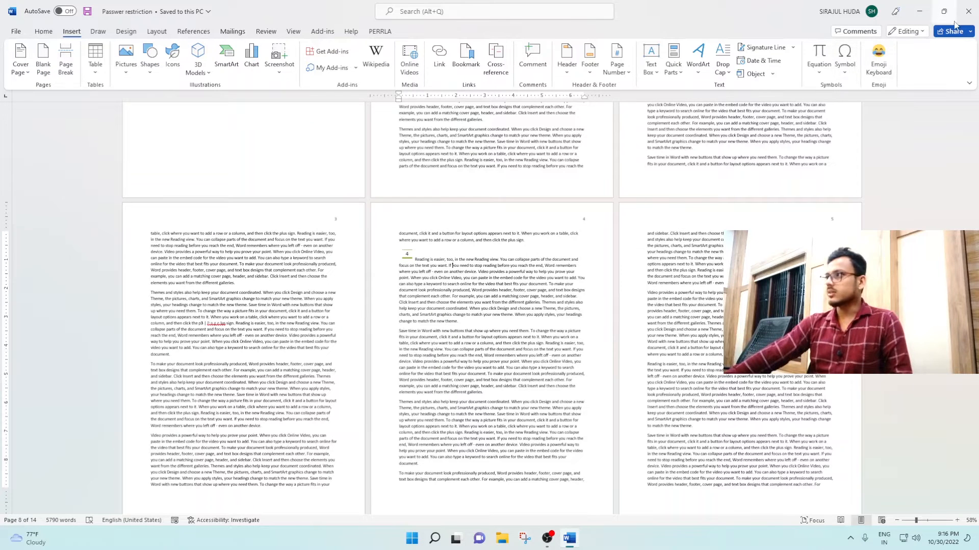
- Close the document and relaunch Word from the Start menu
{"action": "left_click", "coordinate": [968, 15]}
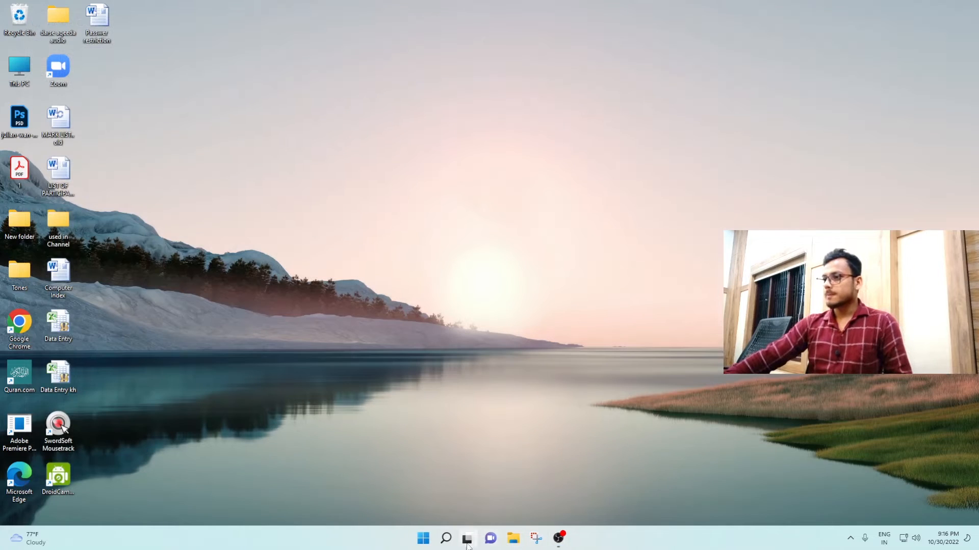
{"action": "left_click", "coordinate": [424, 541]}
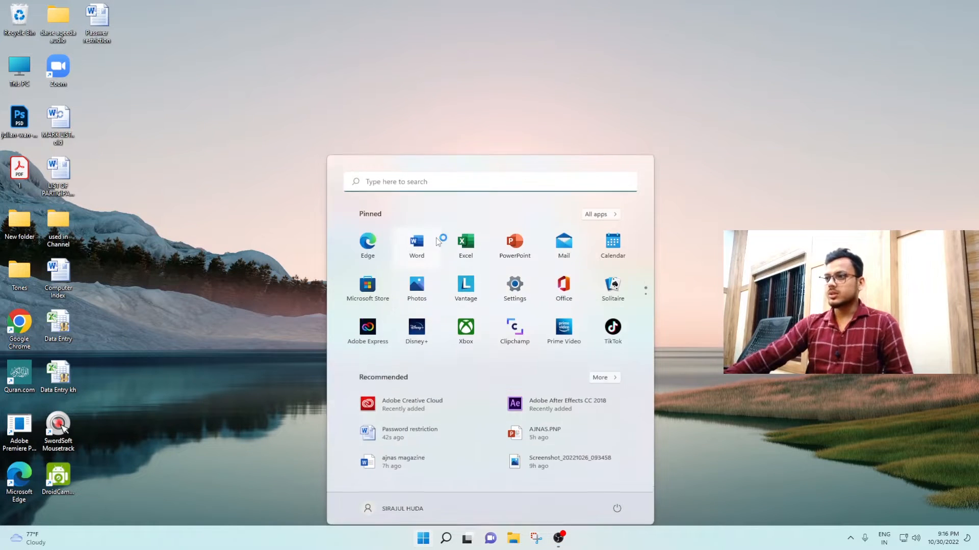
{"action": "left_click", "coordinate": [435, 237]}
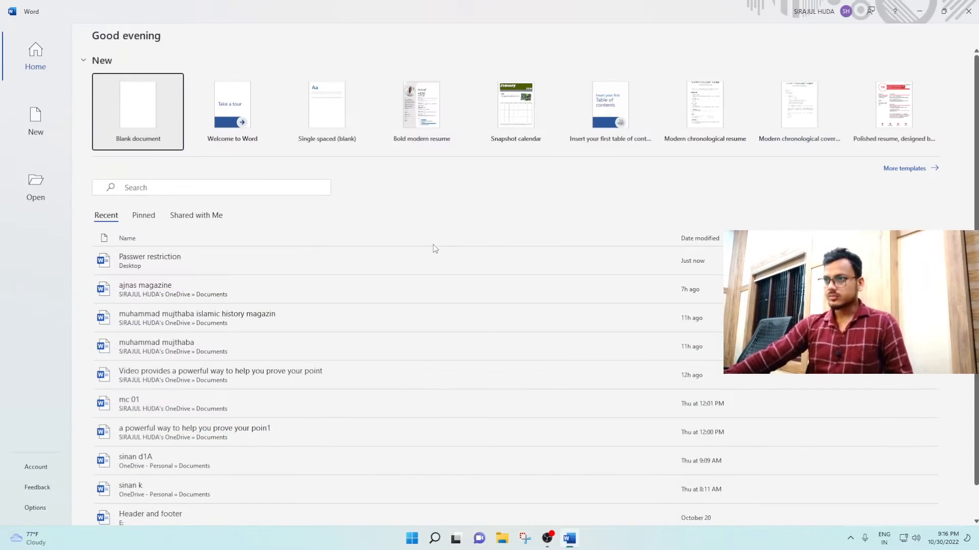
- Open the 'Password restriction' file from the Desktop via Open > This PC
{"action": "left_click", "coordinate": [40, 127]}
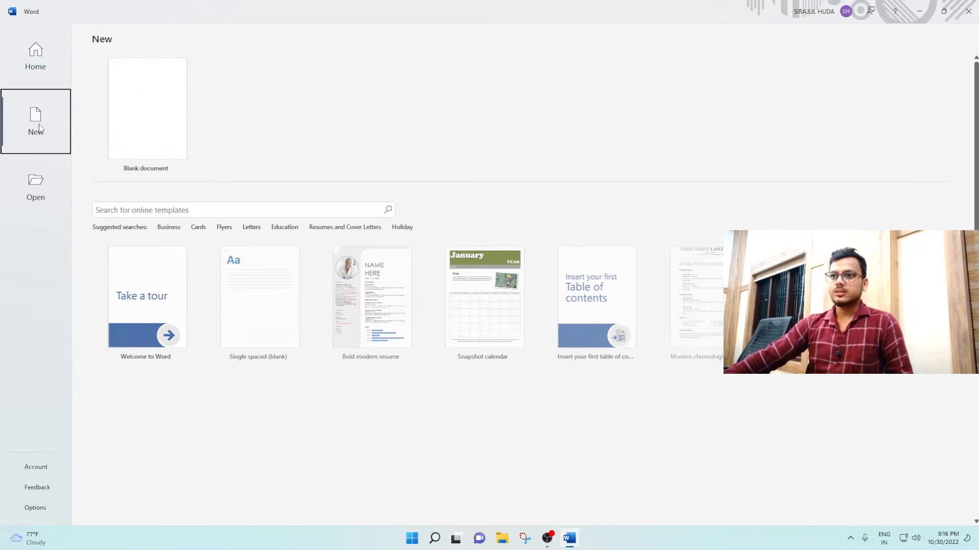
{"action": "left_click", "coordinate": [37, 192]}
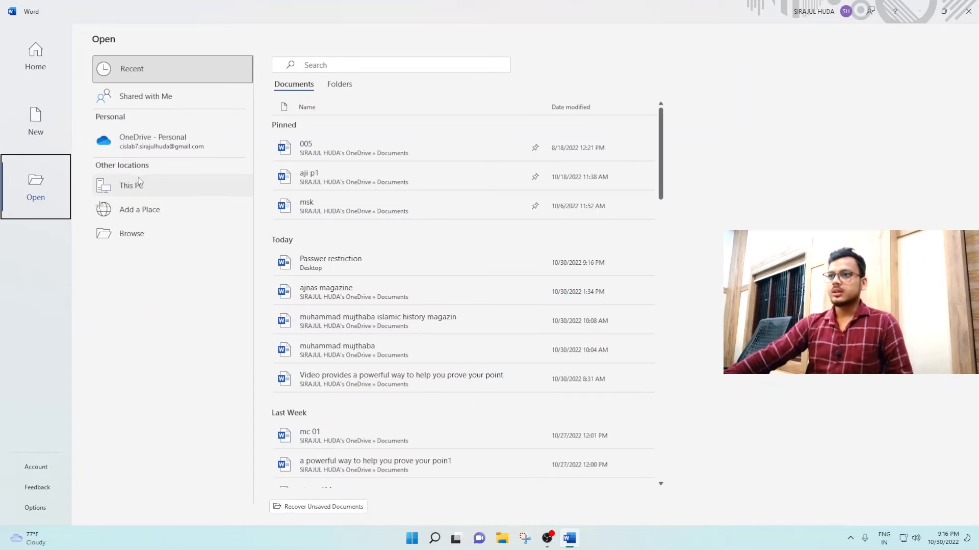
{"action": "double_click", "coordinate": [140, 185]}
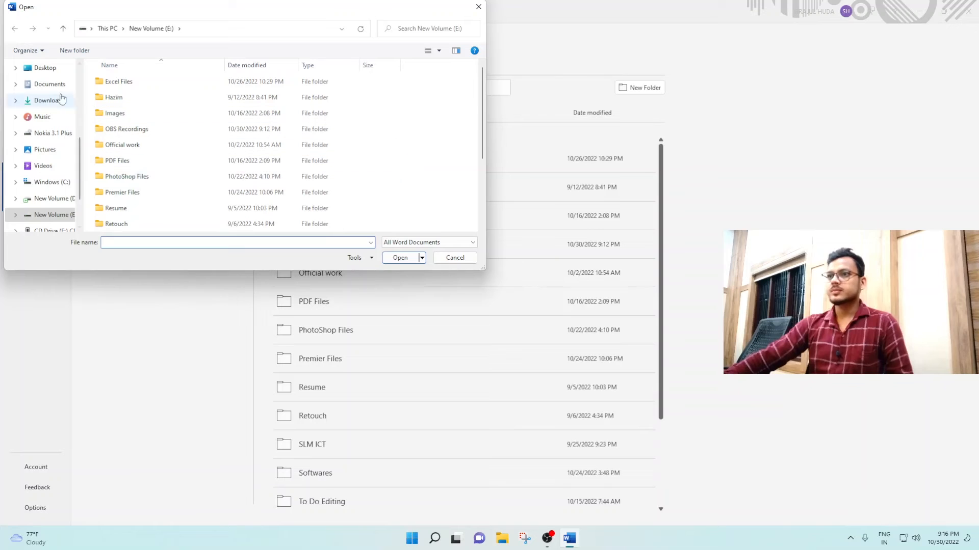
{"action": "scroll", "coordinate": [54, 100], "scroll_direction": "up", "scroll_amount": 1}
{"action": "left_click", "coordinate": [49, 88]}
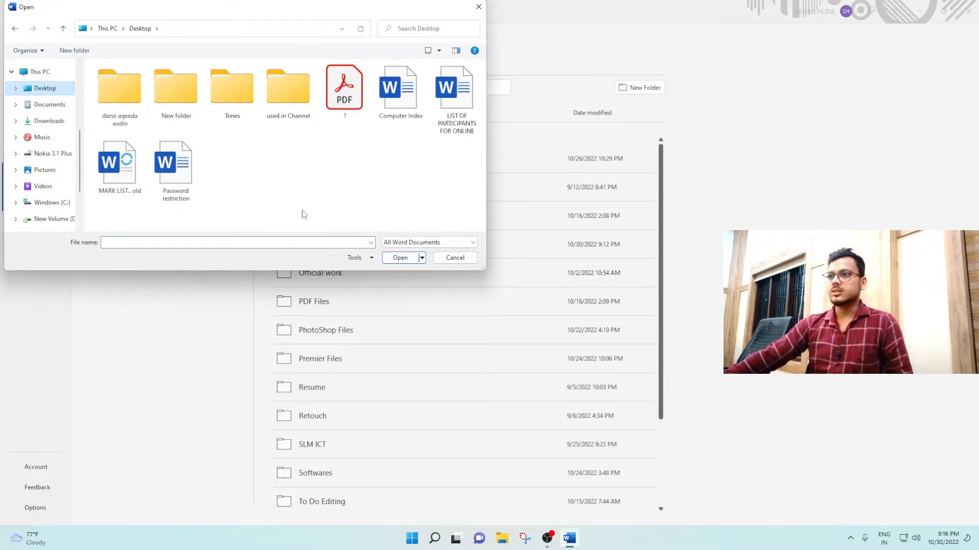
{"action": "left_click", "coordinate": [176, 171]}
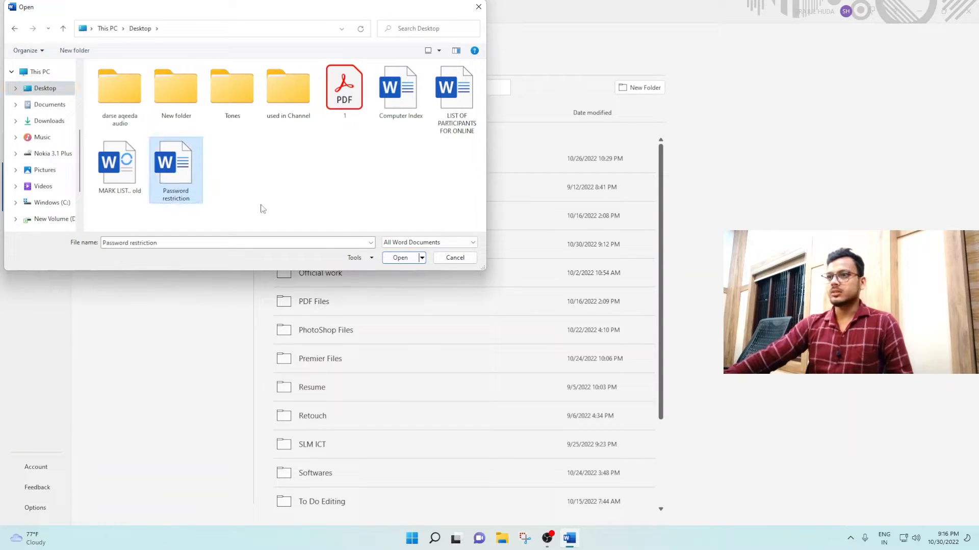
{"action": "left_click", "coordinate": [400, 258]}
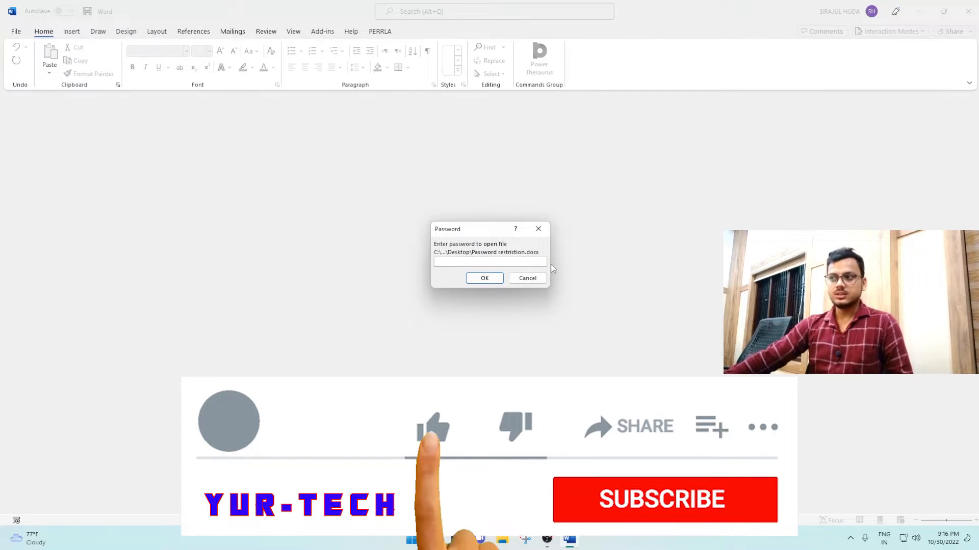
- Enter the document's open password to unlock 'Password restriction'
{"action": "type", "text": "12345"}
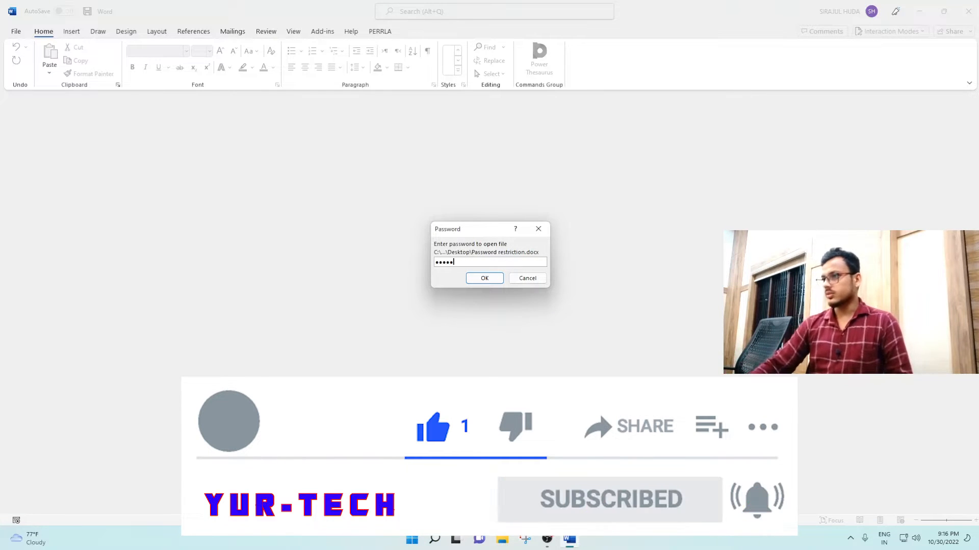
{"action": "left_click", "coordinate": [482, 276]}
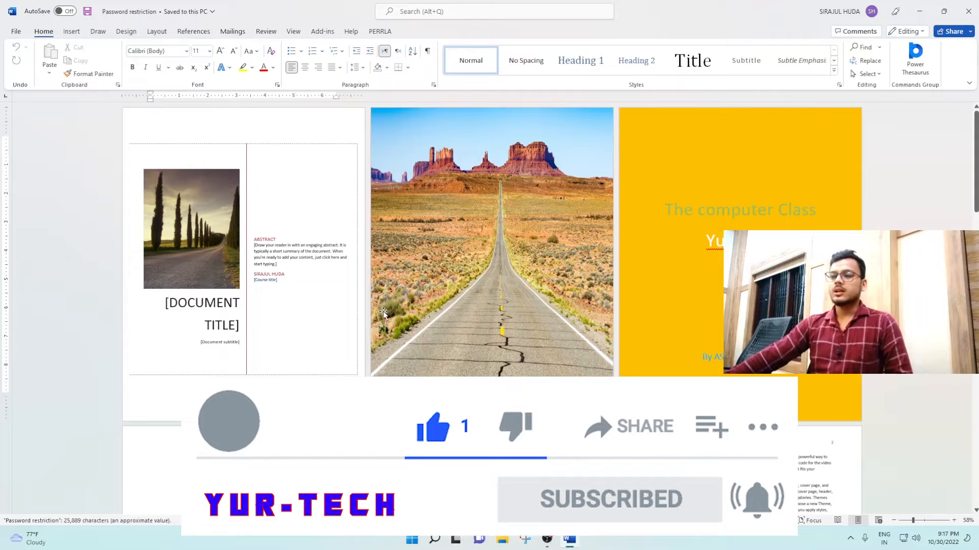
- In Restrict Editing, limit formatting to selected styles, allow only No changes (Read only), and tick Everyone as exception
{"action": "left_click", "coordinate": [266, 31]}
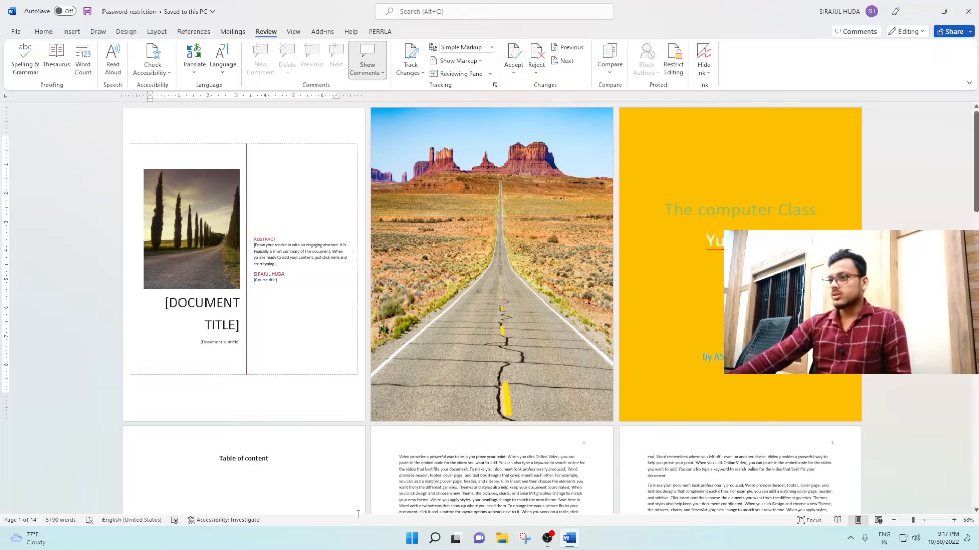
{"action": "scroll", "coordinate": [243, 346], "scroll_direction": "down", "scroll_amount": 3}
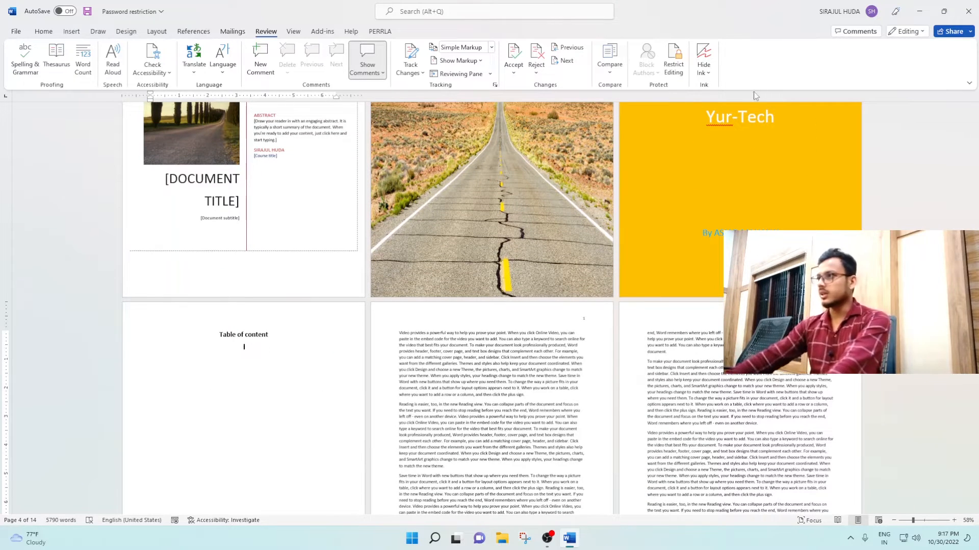
{"action": "left_click", "coordinate": [673, 58]}
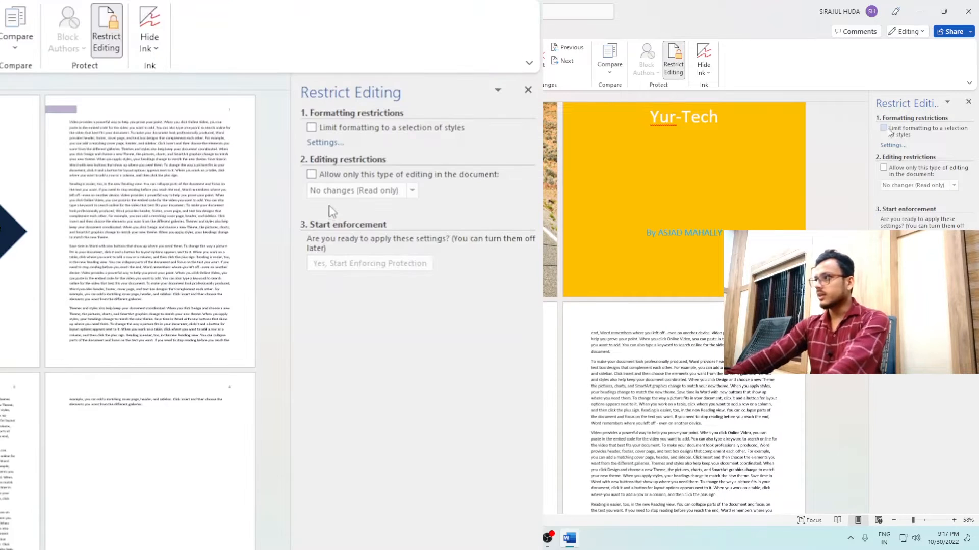
{"action": "left_click", "coordinate": [883, 128]}
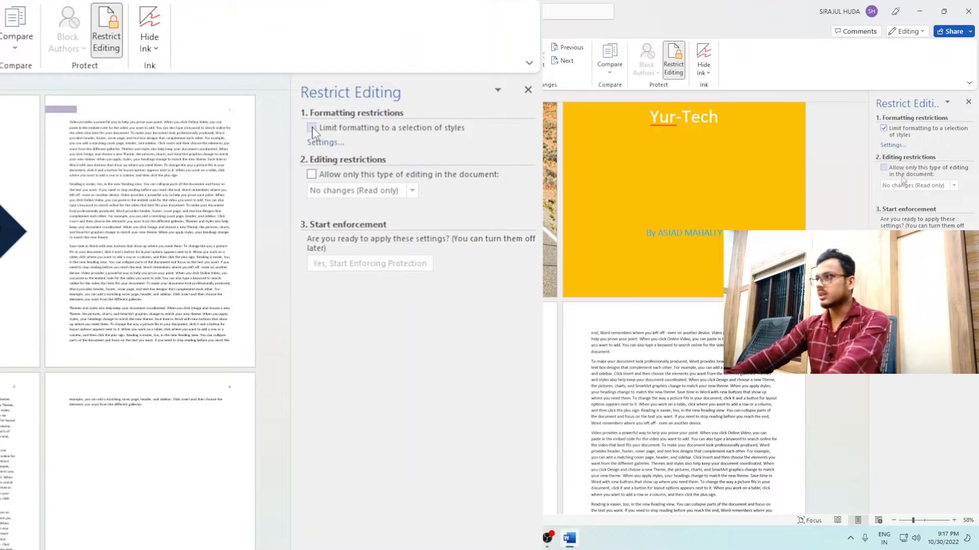
{"action": "left_click", "coordinate": [883, 169]}
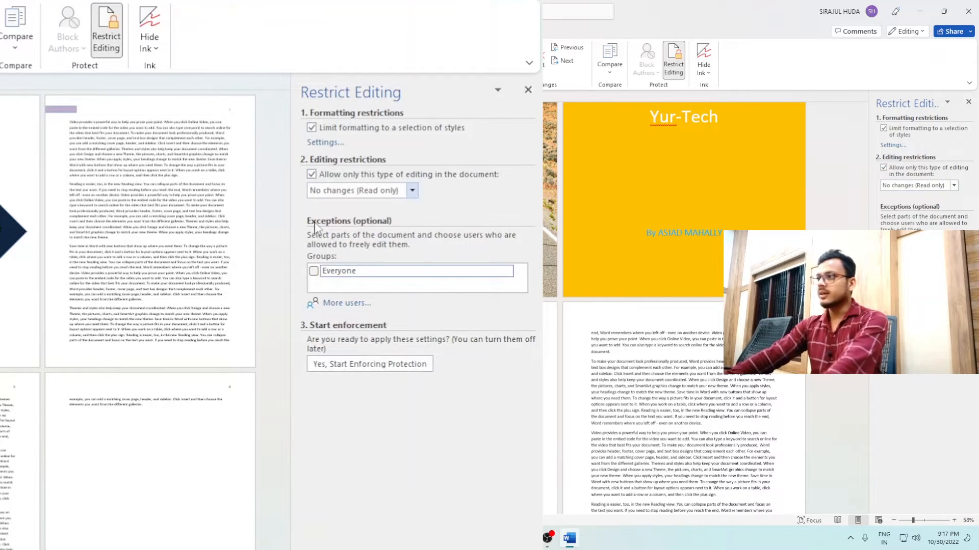
{"action": "left_click", "coordinate": [313, 271]}
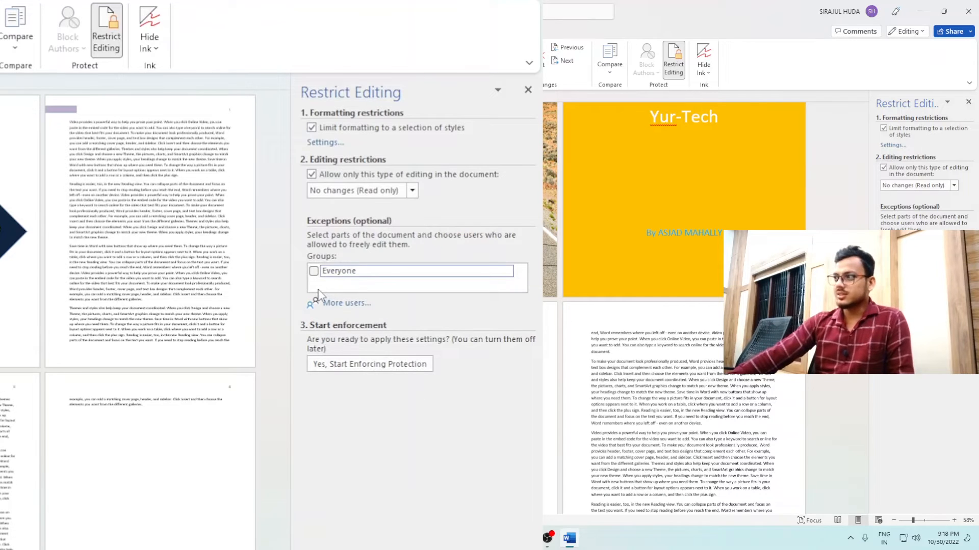
{"action": "left_click", "coordinate": [436, 202]}
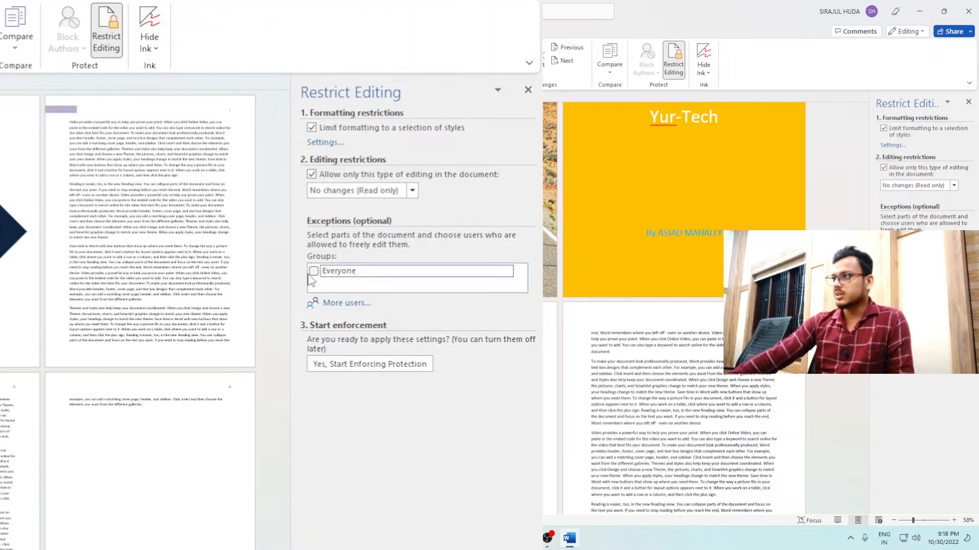
{"action": "left_click", "coordinate": [313, 271]}
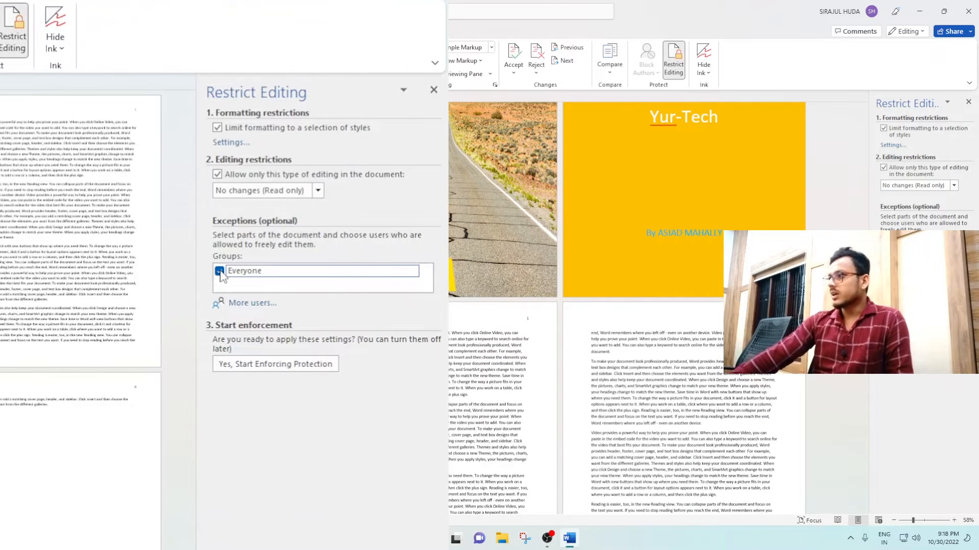
- Start enforcing the editing protection with a confirmed password
{"action": "left_click", "coordinate": [364, 365]}
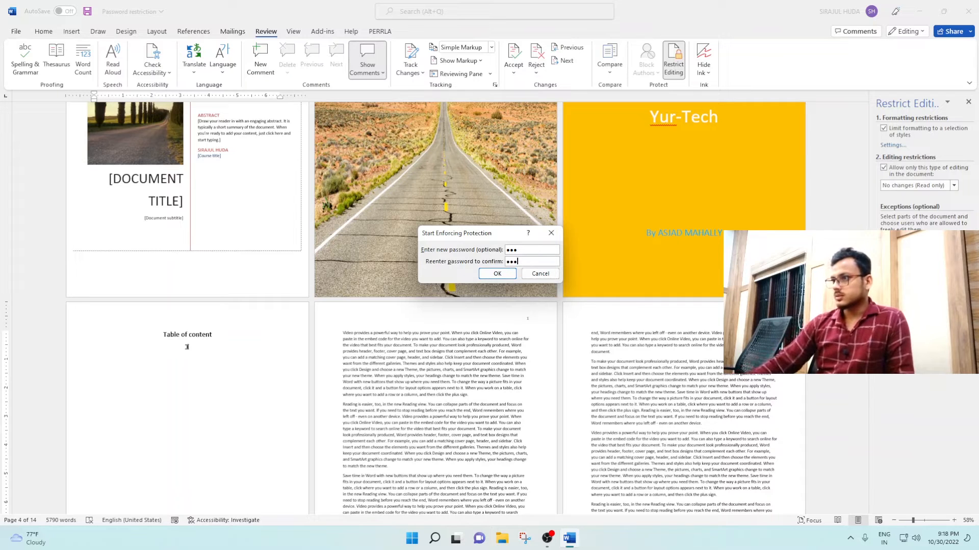
{"action": "left_click", "coordinate": [497, 274]}
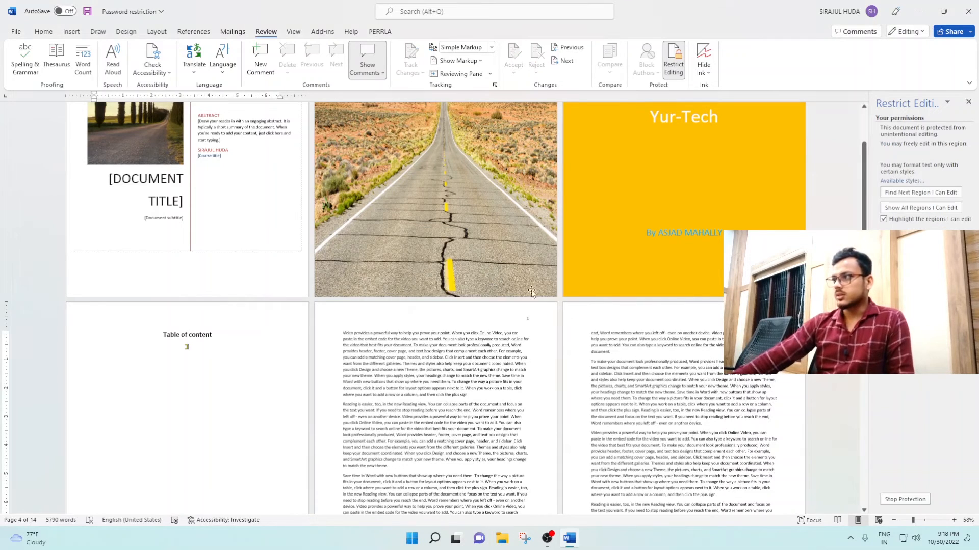
{"action": "scroll", "coordinate": [436, 305], "scroll_direction": "down", "scroll_amount": 3}
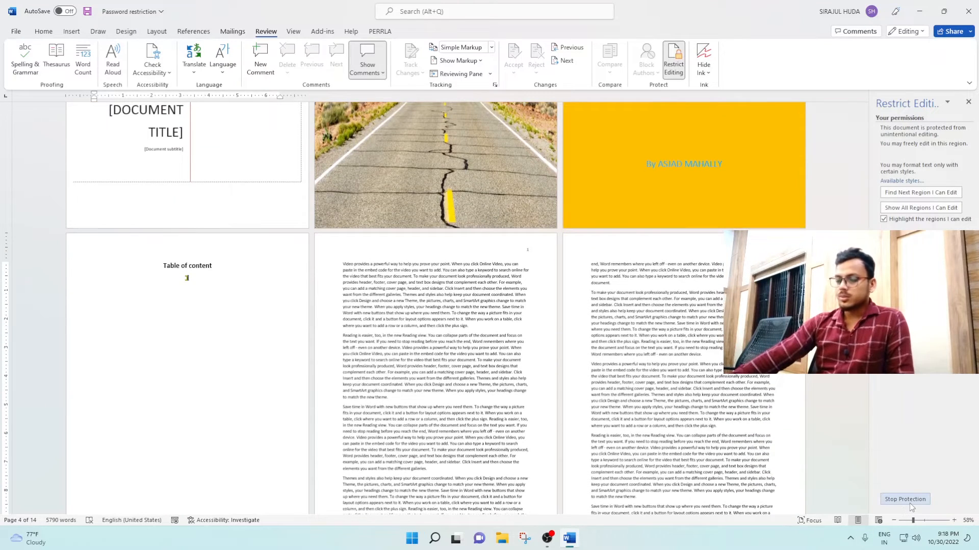
{"action": "left_click", "coordinate": [236, 328]}
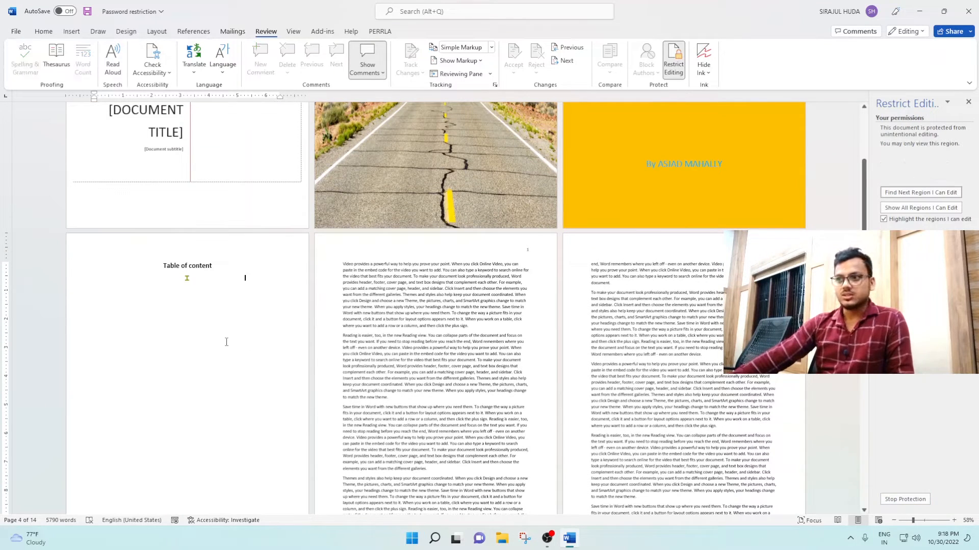
{"action": "key", "text": "BackSpace"}
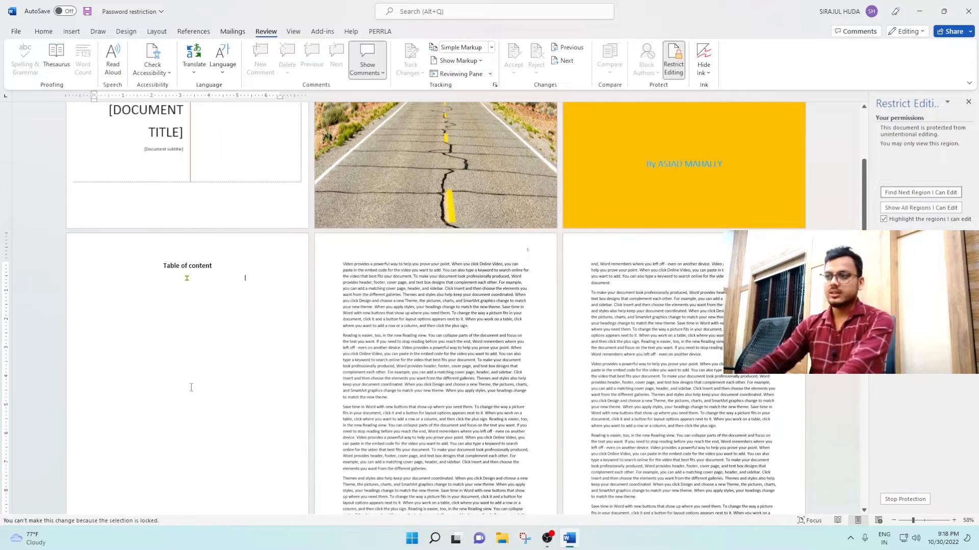
{"action": "left_click_drag", "start_coordinate": [509, 313], "coordinate": [342, 268]}
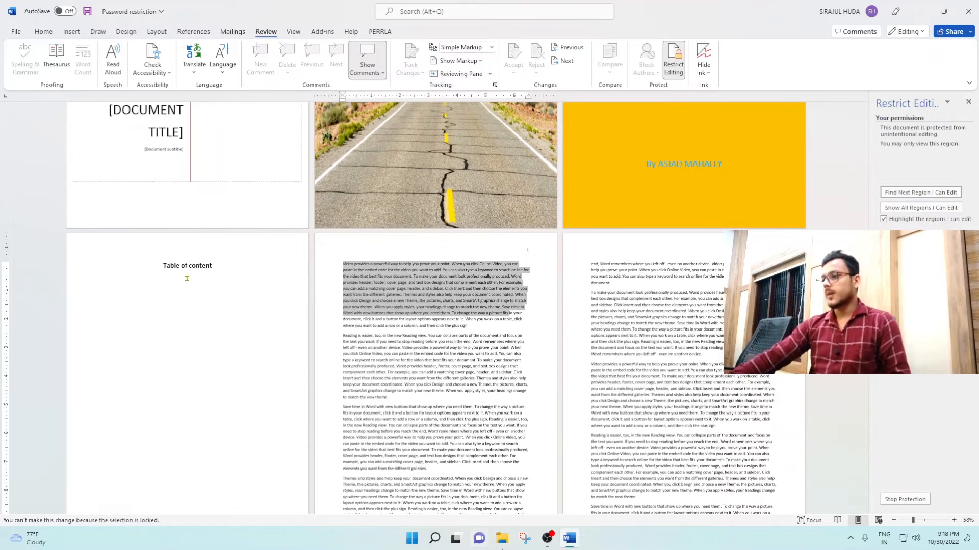
{"action": "left_click", "coordinate": [483, 320]}
{"action": "scroll", "coordinate": [483, 319], "scroll_direction": "up", "scroll_amount": 3}
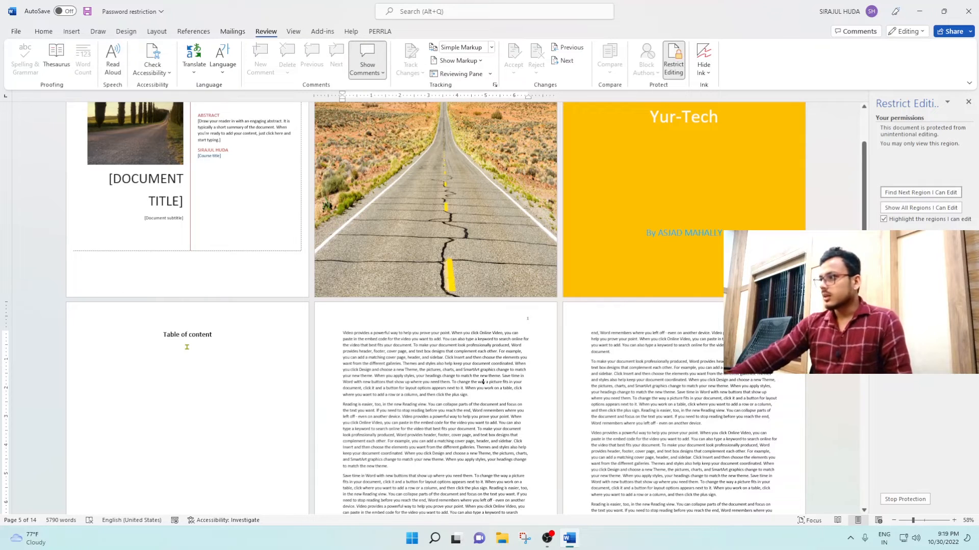
- Stop the read-only protection by entering its password
{"action": "left_click", "coordinate": [905, 499]}
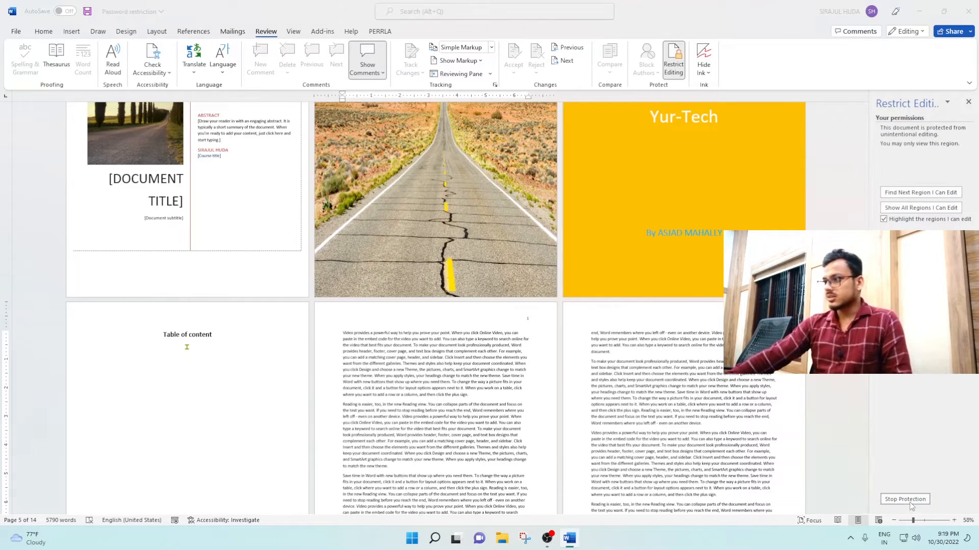
{"action": "type", "text": "123"}
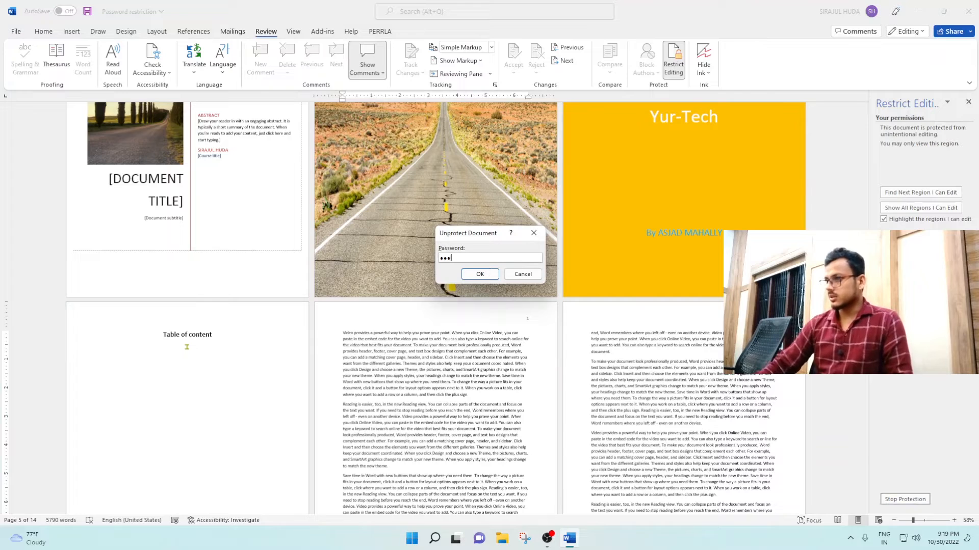
{"action": "left_click", "coordinate": [479, 274]}
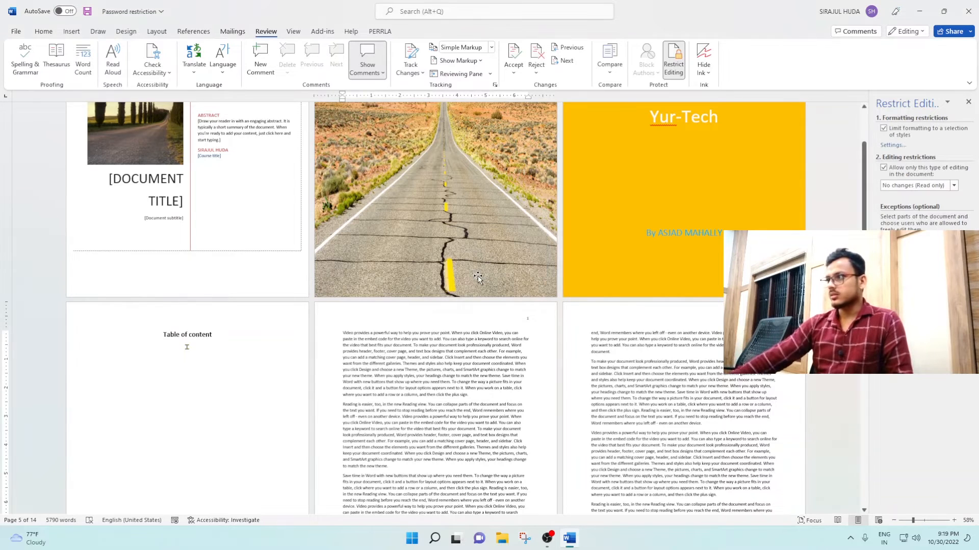
{"action": "left_click", "coordinate": [623, 406]}
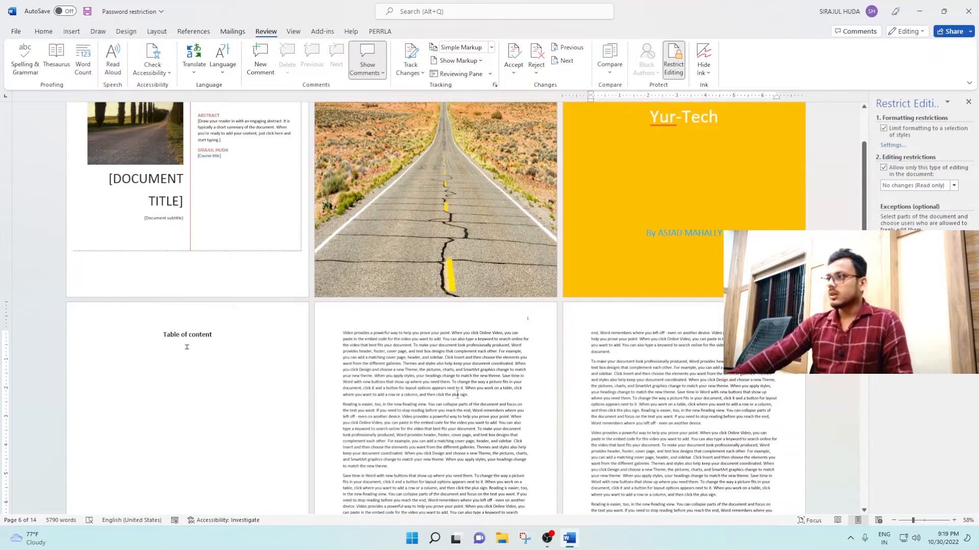
- Lock Track Changes with a confirmed password
{"action": "left_click", "coordinate": [420, 73]}
{"action": "left_click", "coordinate": [434, 119]}
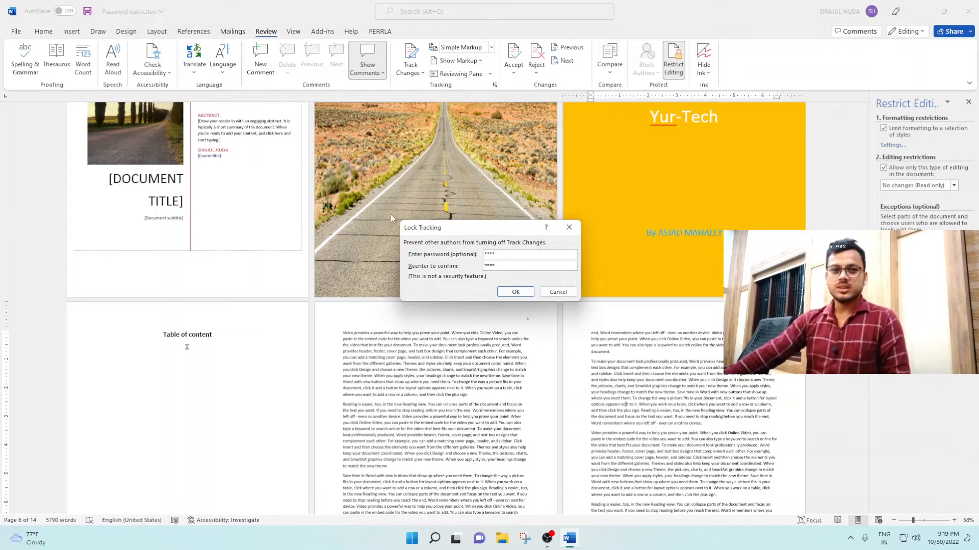
{"action": "left_click", "coordinate": [510, 294]}
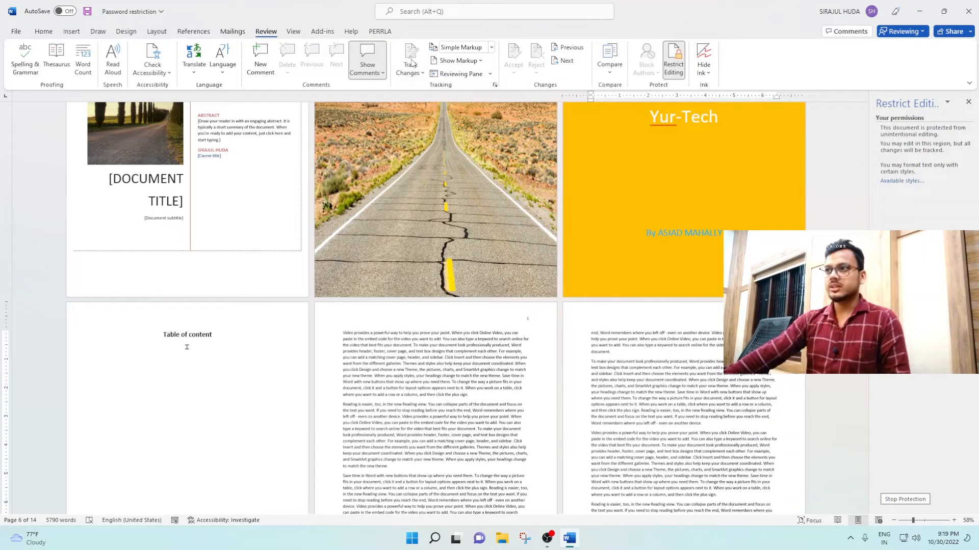
- Type 'his ithat' under Table of content as a tracked change
{"action": "left_click", "coordinate": [53, 33]}
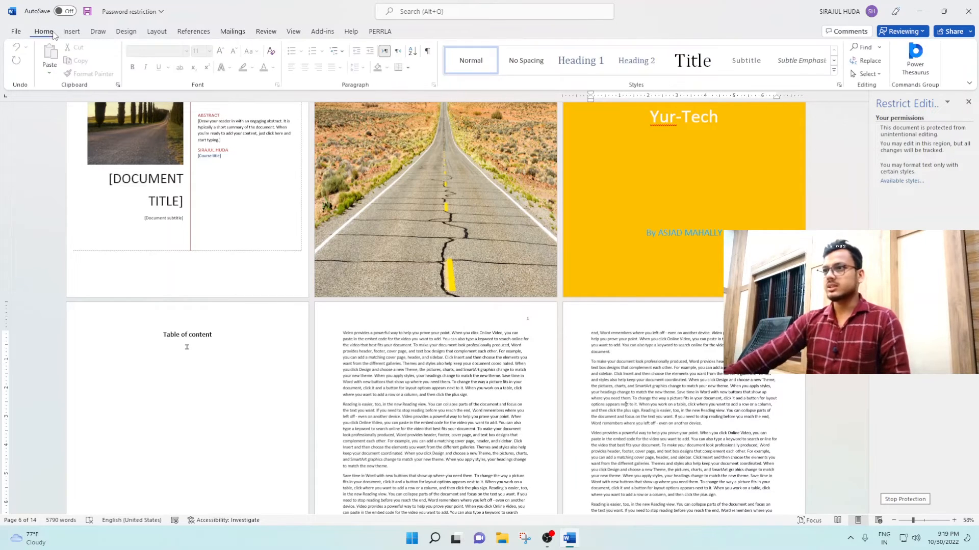
{"action": "left_click", "coordinate": [462, 369]}
{"action": "scroll", "coordinate": [314, 398], "scroll_direction": "down", "scroll_amount": 1}
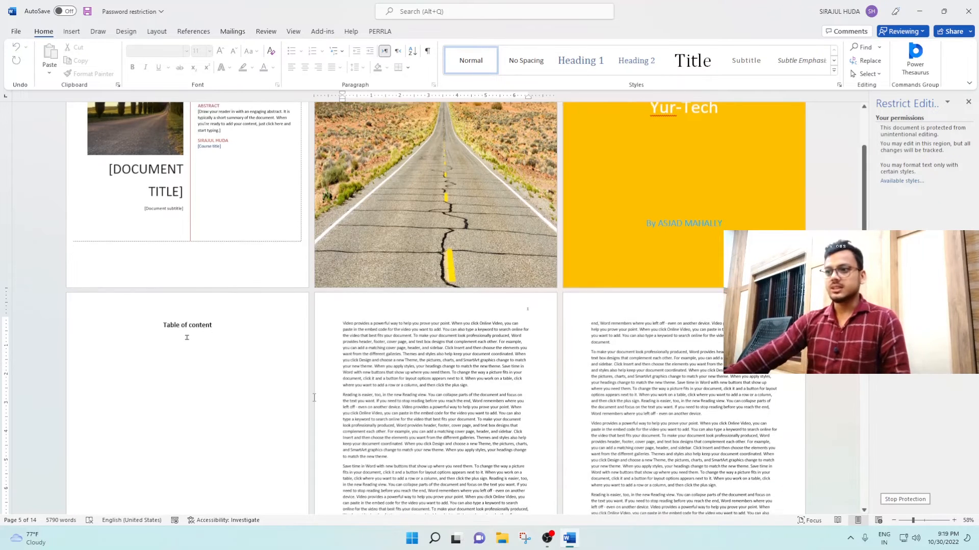
{"action": "left_click", "coordinate": [222, 355]}
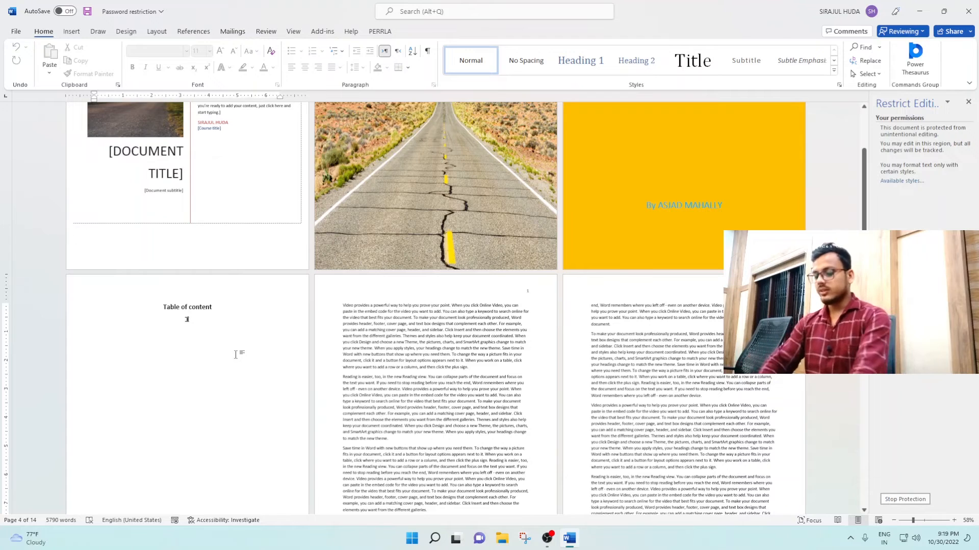
{"action": "type", "text": "hi"}
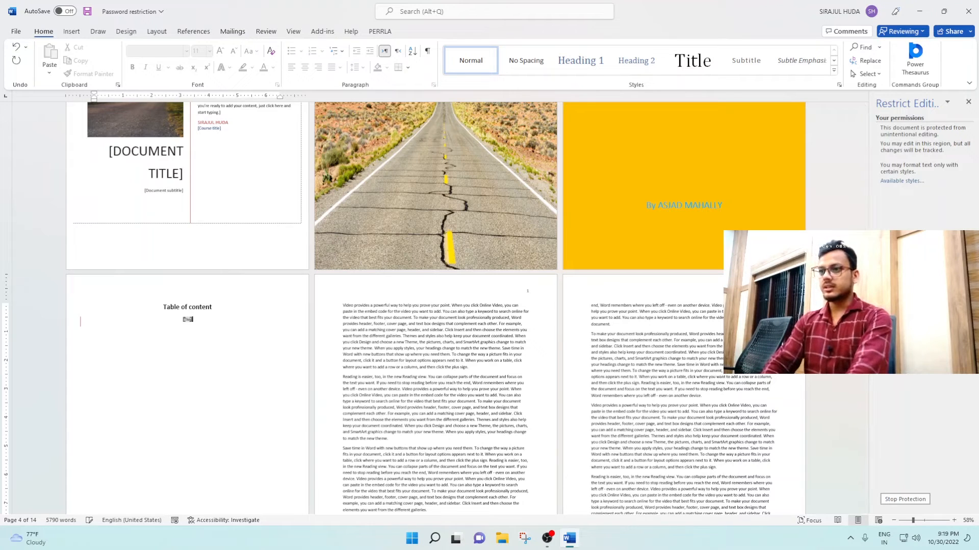
{"action": "type", "text": "s i"}
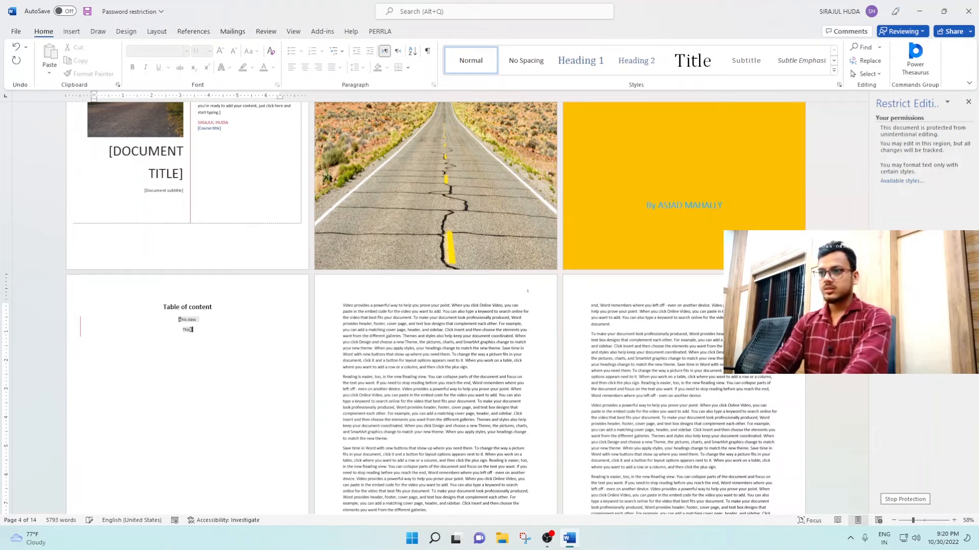
{"action": "type", "text": "that"}
- Add a new line reading 'This the that' below the typed line
{"action": "scroll", "coordinate": [248, 413], "scroll_direction": "up", "scroll_amount": 1}
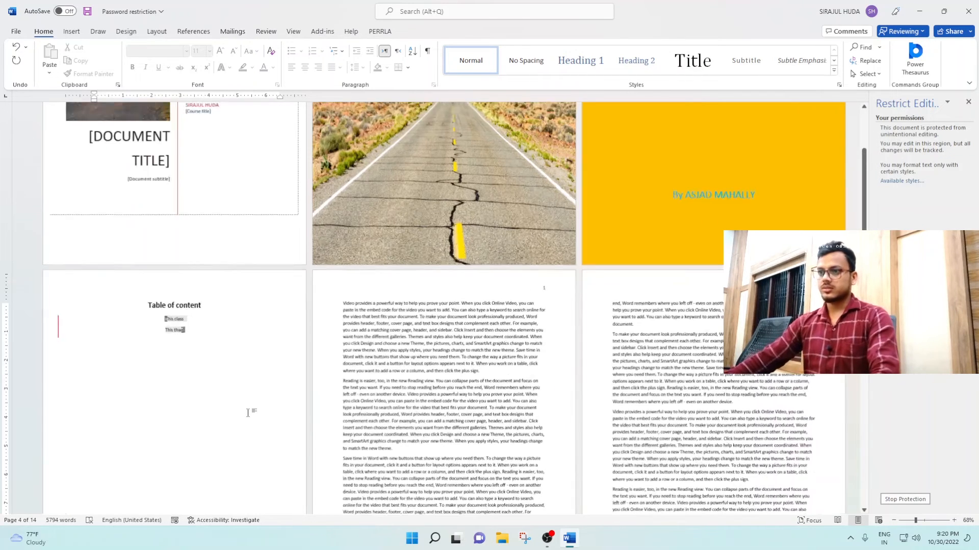
{"action": "scroll", "coordinate": [249, 413], "scroll_direction": "up", "scroll_amount": 9}
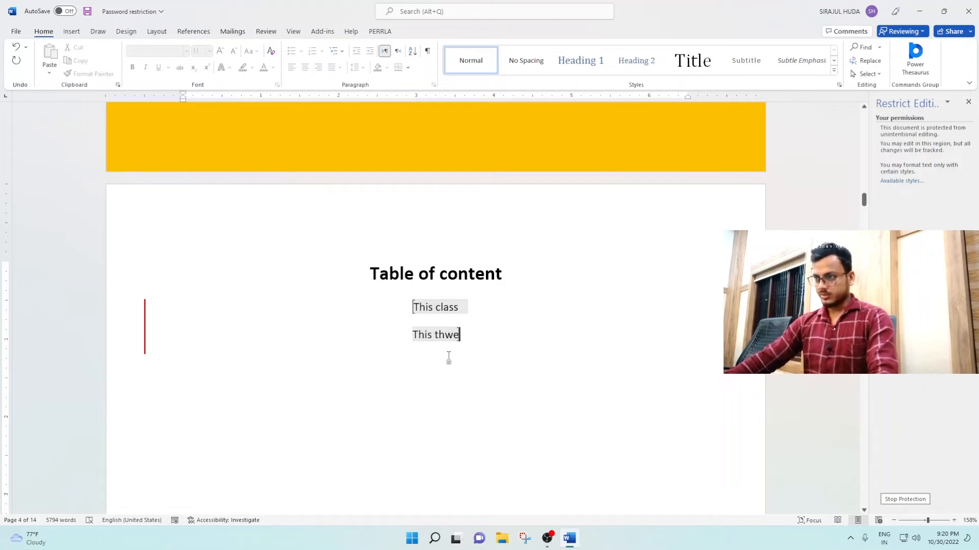
{"action": "left_click", "coordinate": [435, 305]}
{"action": "left_click_drag", "start_coordinate": [414, 309], "coordinate": [451, 307]}
{"action": "left_click", "coordinate": [470, 307]}
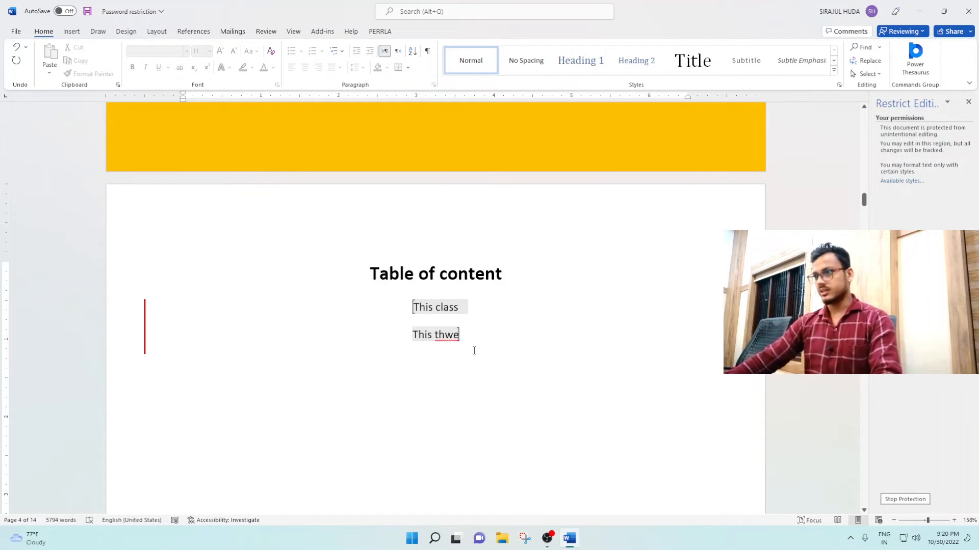
{"action": "key", "text": "Return"}
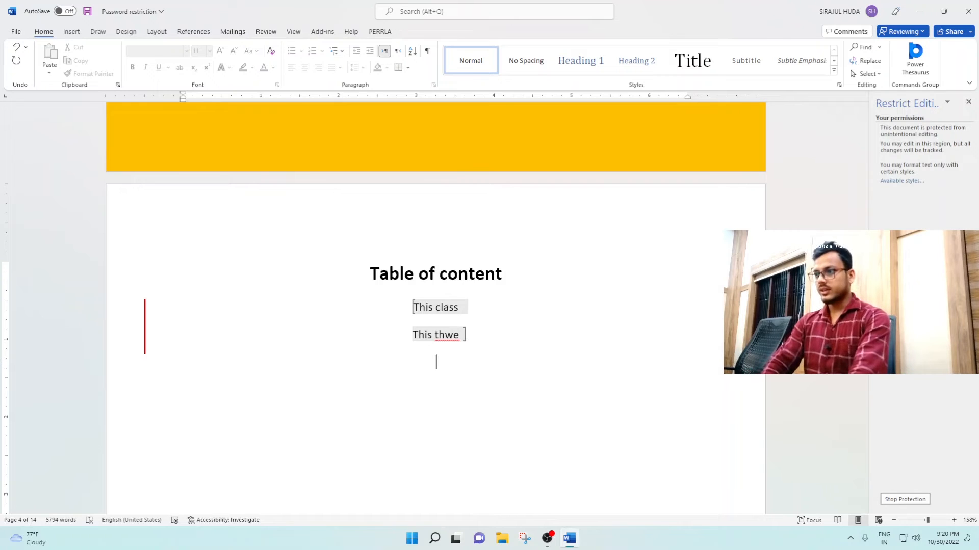
{"action": "type", "text": "This"}
{"action": "type", "text": "the"}
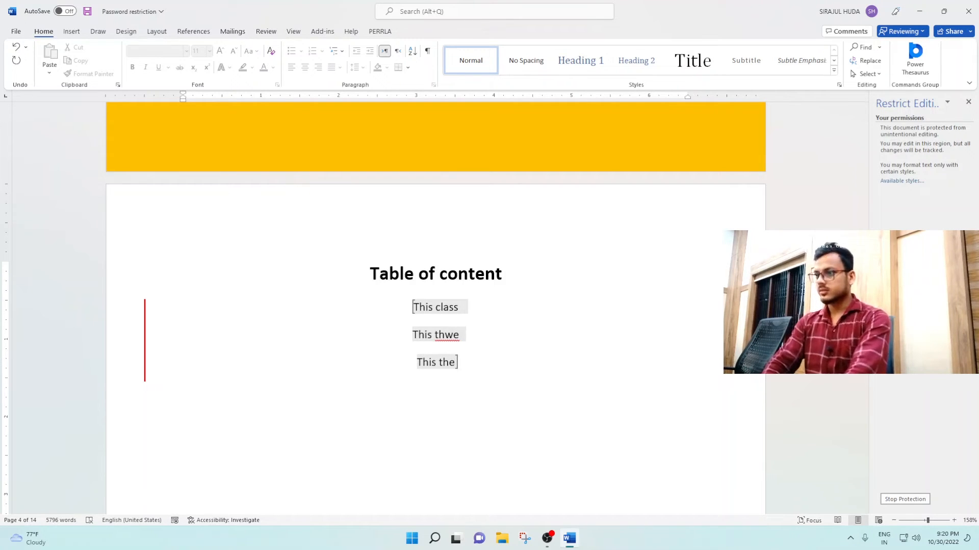
{"action": "type", "text": " that"}
- Add a blank paragraph after 'plus sign.' and stop protection with the password
{"action": "scroll", "coordinate": [515, 377], "scroll_direction": "down", "scroll_amount": 10}
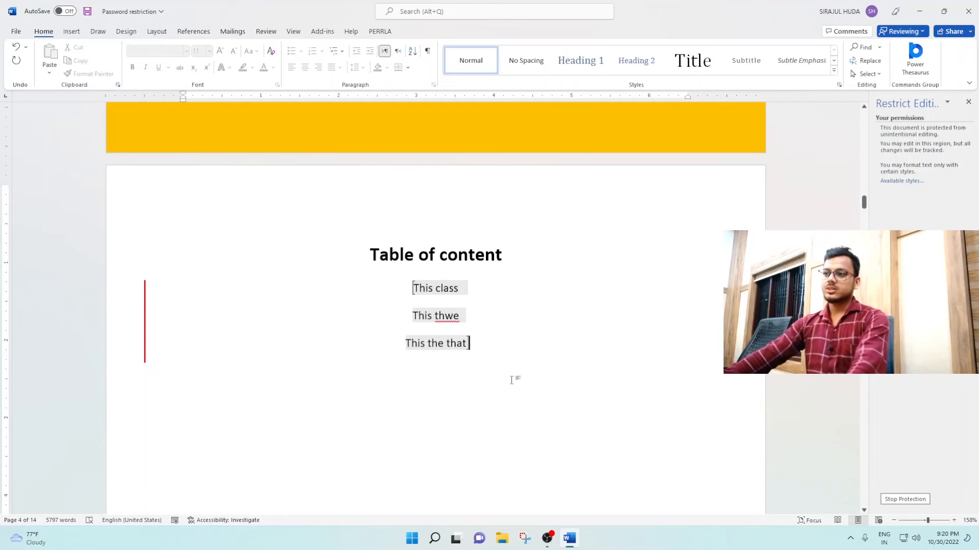
{"action": "scroll", "coordinate": [521, 431], "scroll_direction": "down", "scroll_amount": 10}
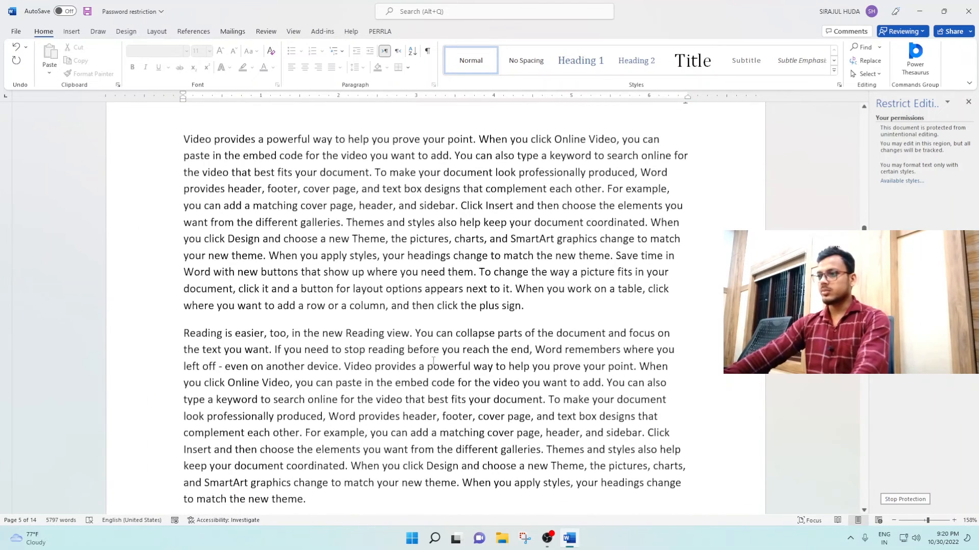
{"action": "left_click", "coordinate": [528, 304]}
{"action": "key", "text": "Return"}
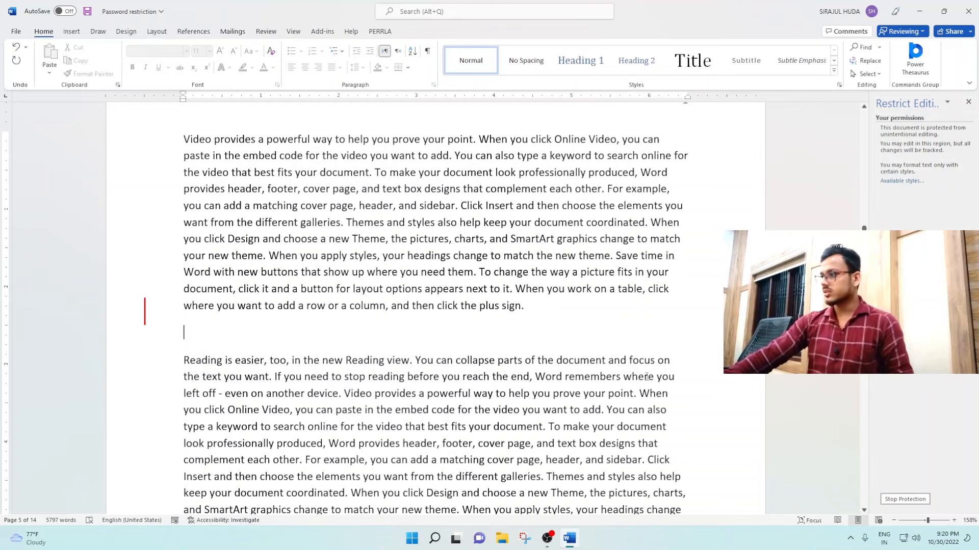
{"action": "left_click", "coordinate": [903, 500]}
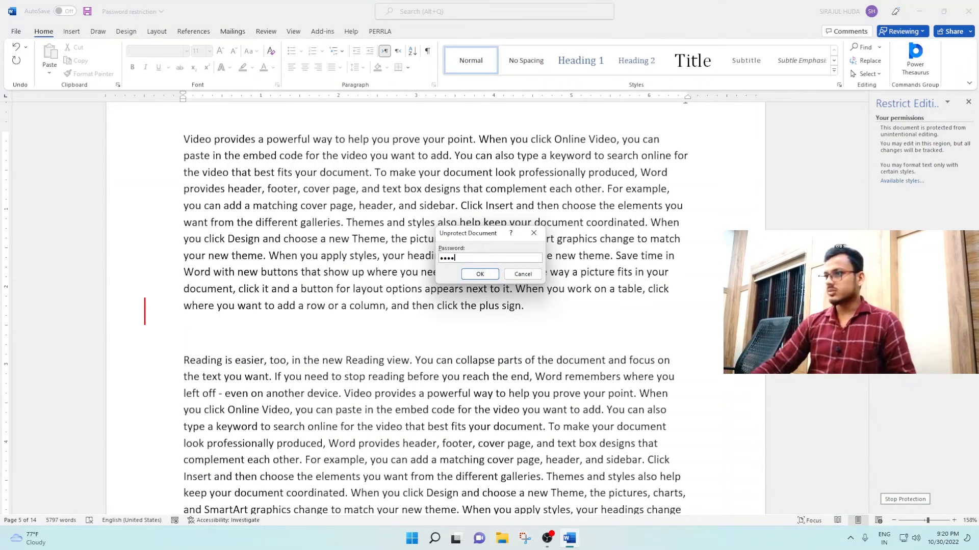
{"action": "left_click", "coordinate": [478, 274]}
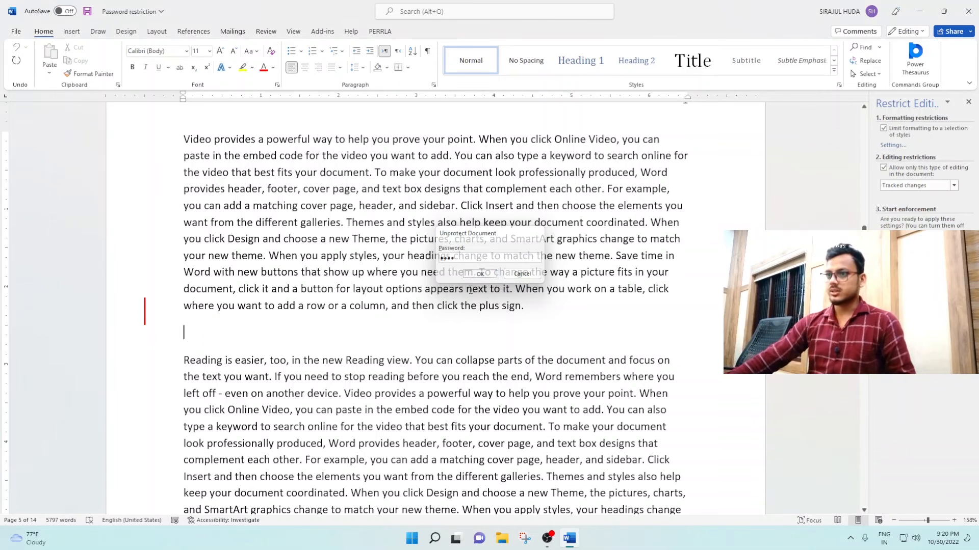